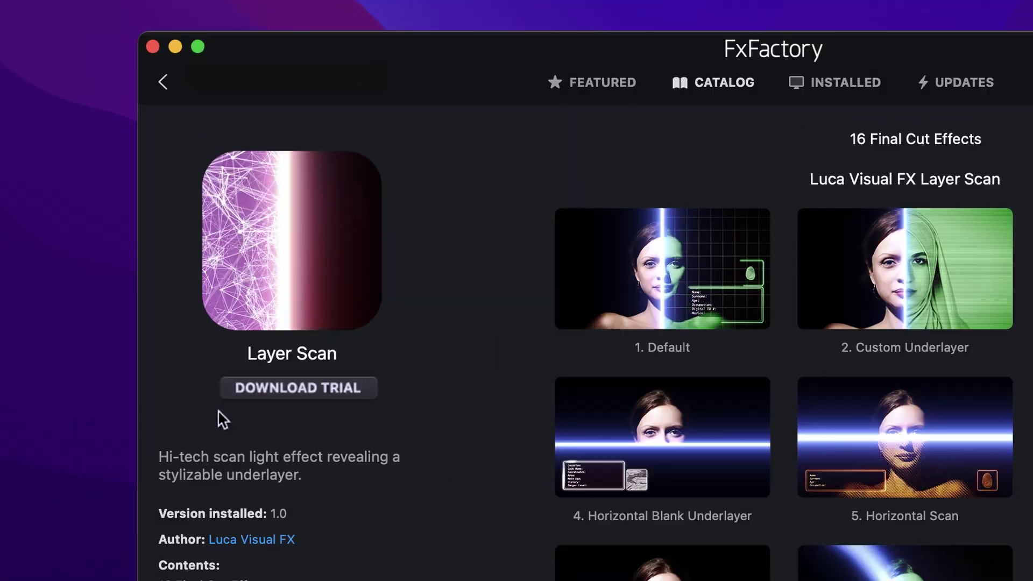
Download and install the Layer Scan trial from its FxFactory catalog page
click(369, 386)
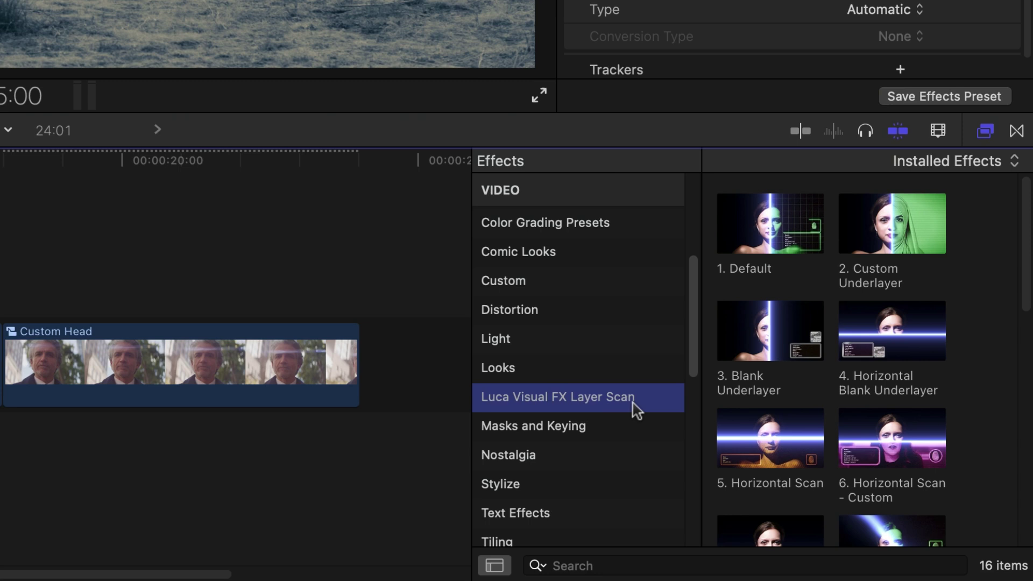
Apply Layer Scan's 2. Custom Underlayer to clip FP013915HP03 and recentre the scan line
click(476, 565)
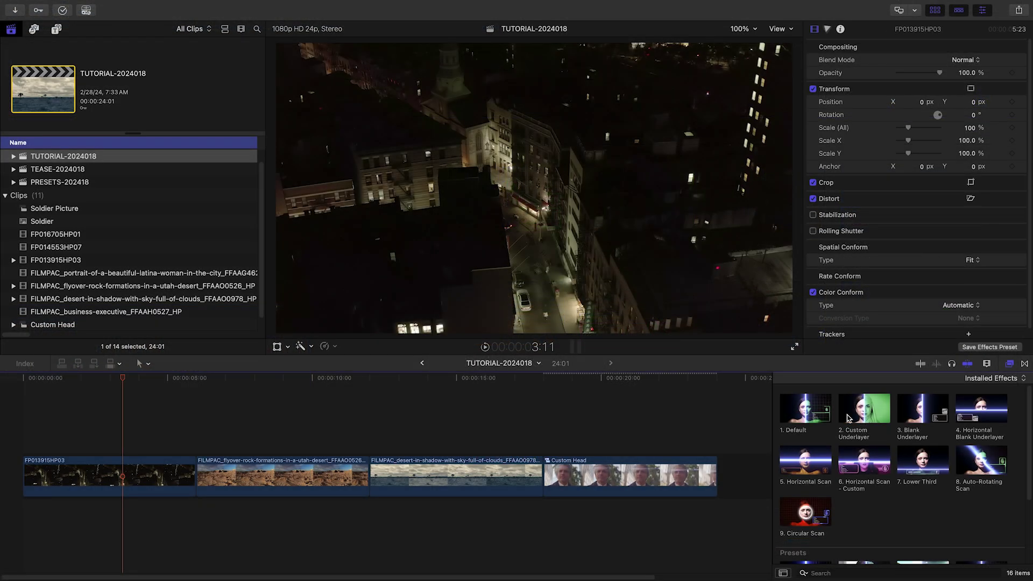
drag(131, 461, 98, 475)
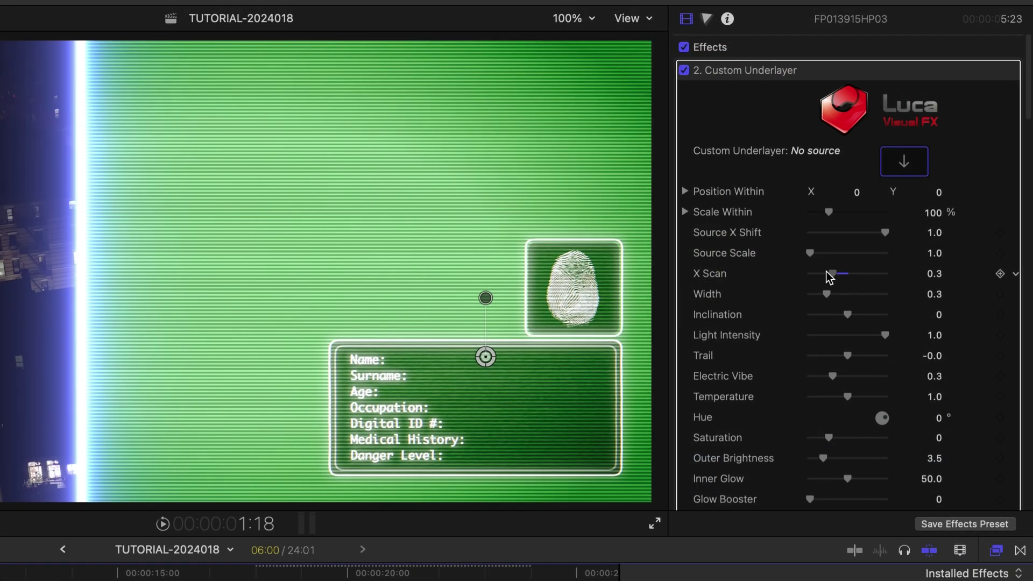
drag(916, 190, 931, 193)
drag(875, 274, 853, 267)
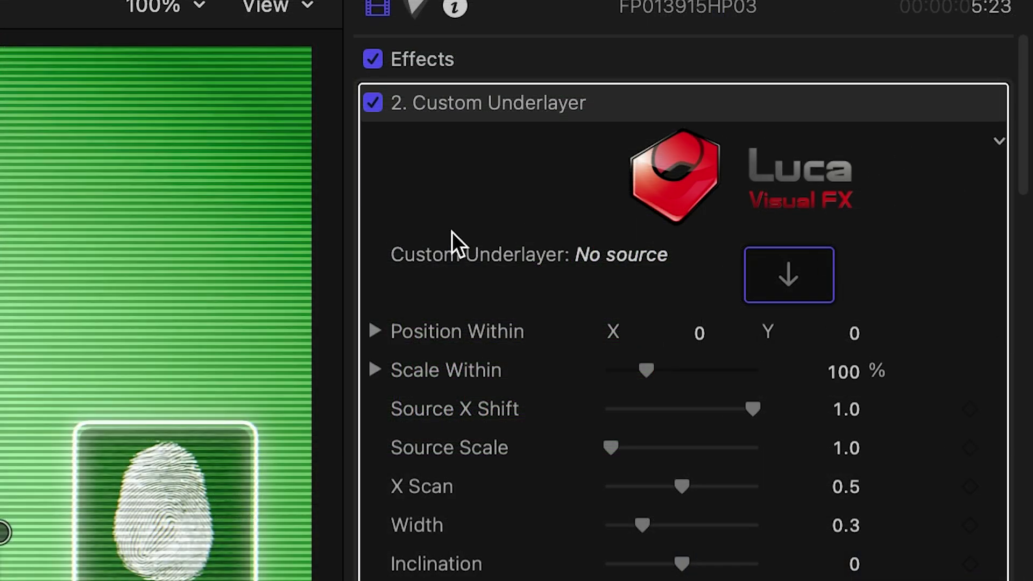
Use clip FP016705HP01 as the custom underlayer, with Position Within X 40.2 and Source X Shift 0.58
click(775, 271)
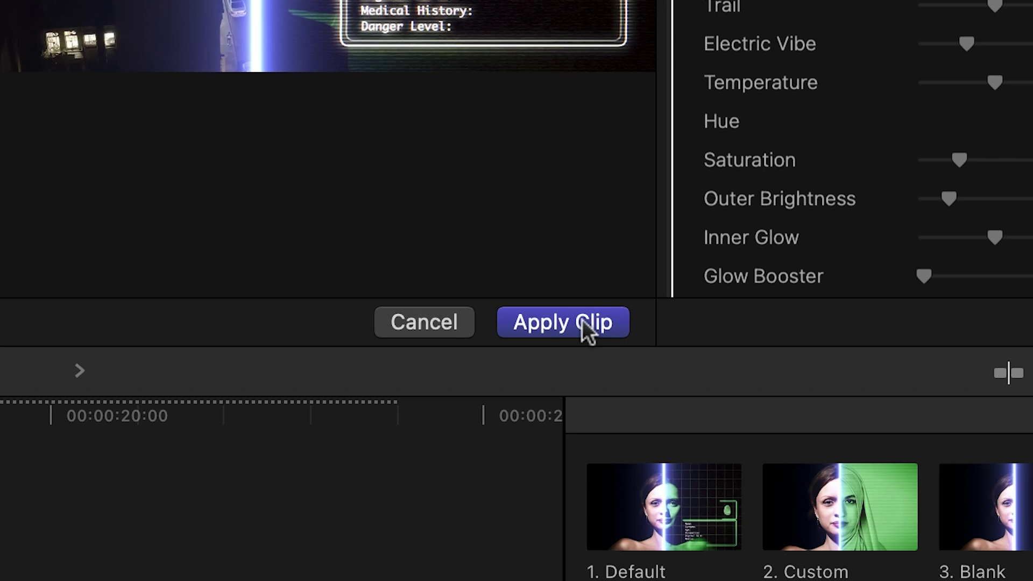
click(771, 347)
drag(812, 236, 791, 233)
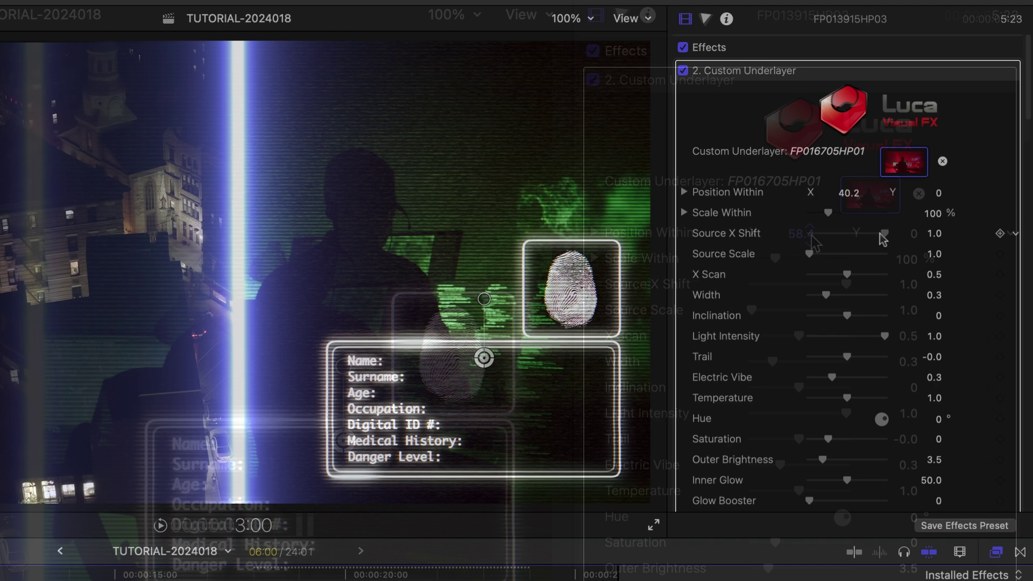
drag(846, 284, 802, 291)
mouse_move(859, 226)
mouse_down()
mouse_move(861, 215)
mouse_move(869, 231)
mouse_up()
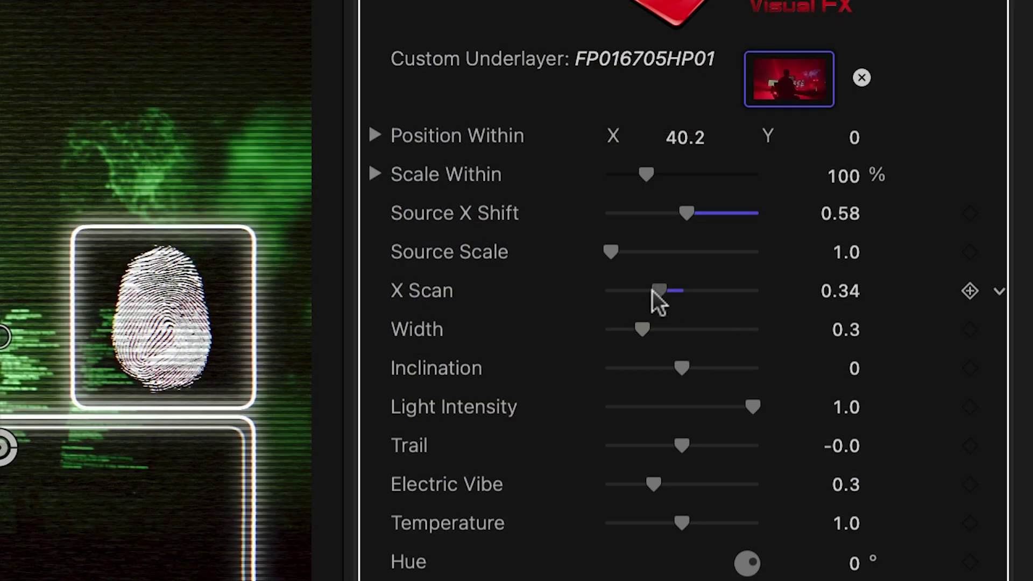
Keyframe X Scan, moving the scan line to a new position for the next keyframe
drag(652, 290, 695, 298)
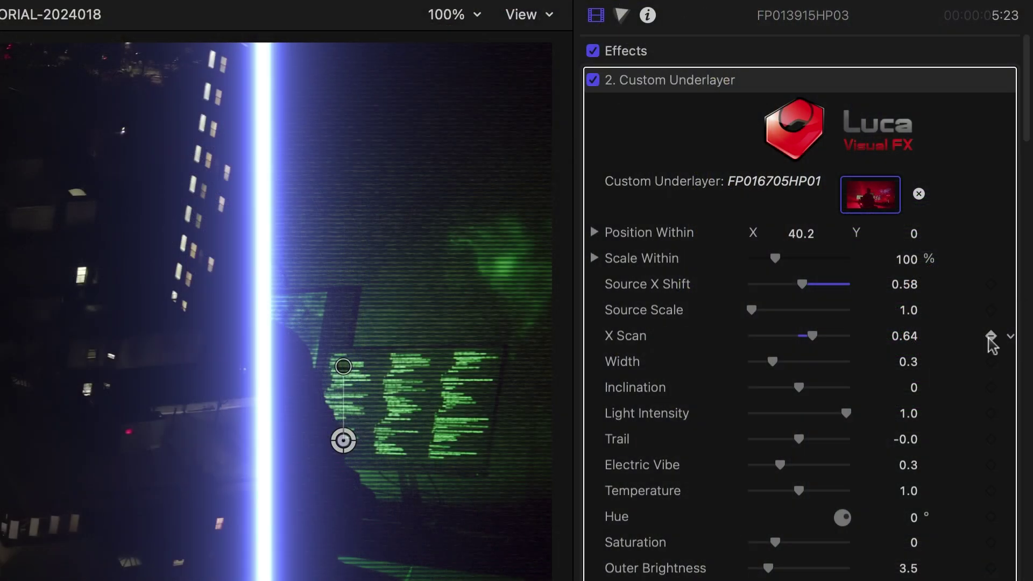
click(992, 335)
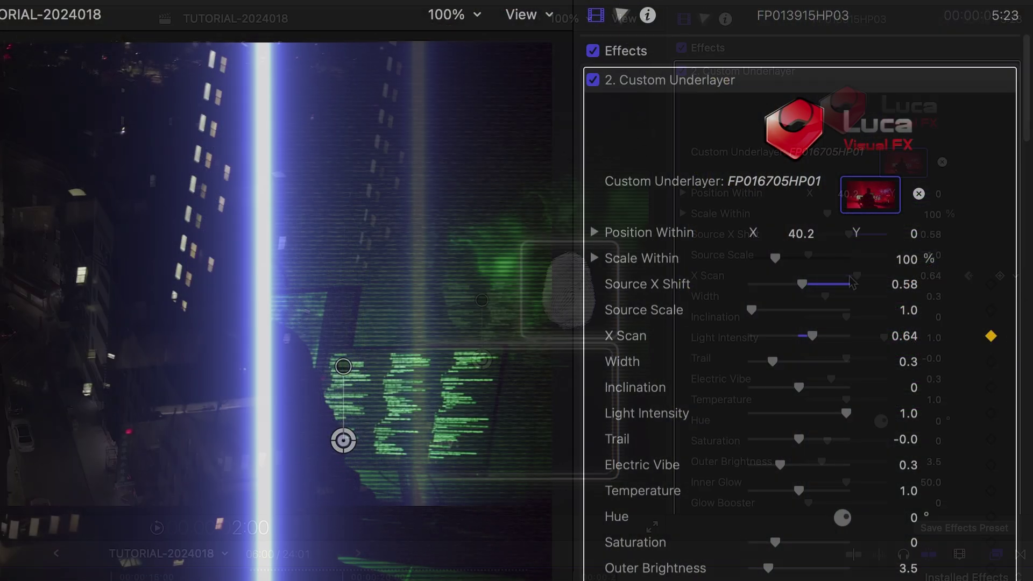
drag(813, 336, 803, 336)
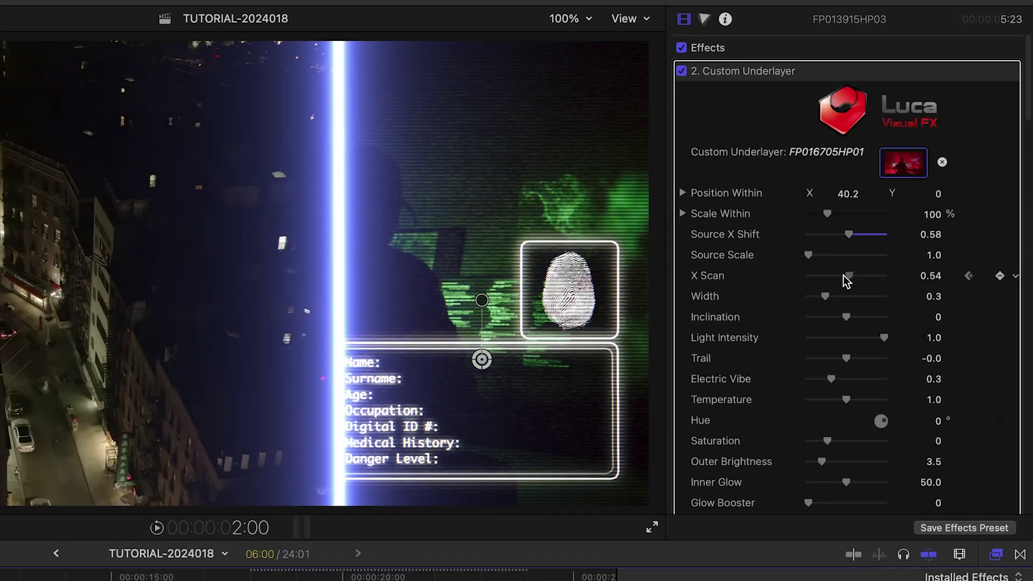
drag(844, 276, 838, 276)
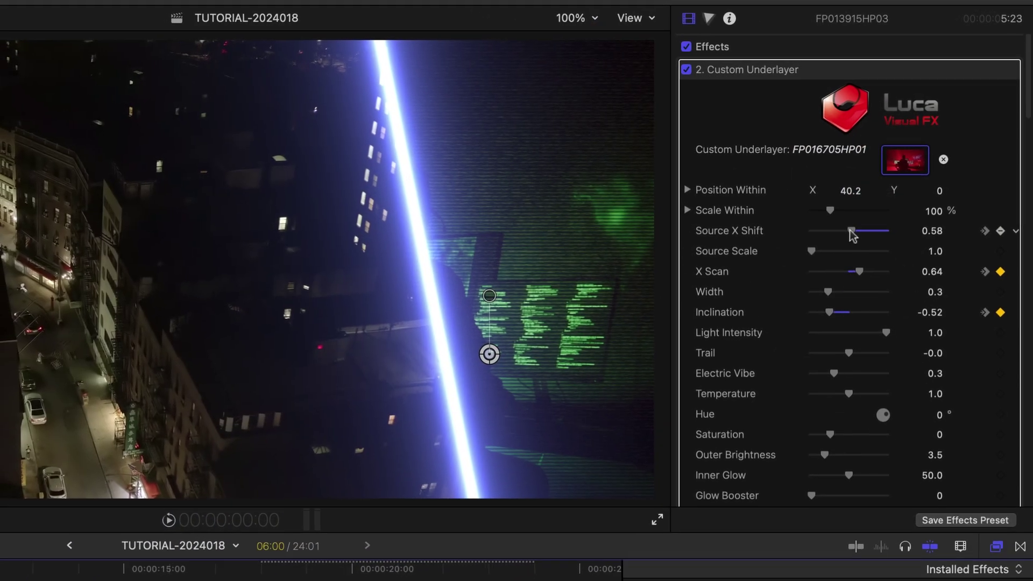
Animate the underlayer Source X Shift up to 1.0 and play back the sweep
drag(801, 284, 800, 289)
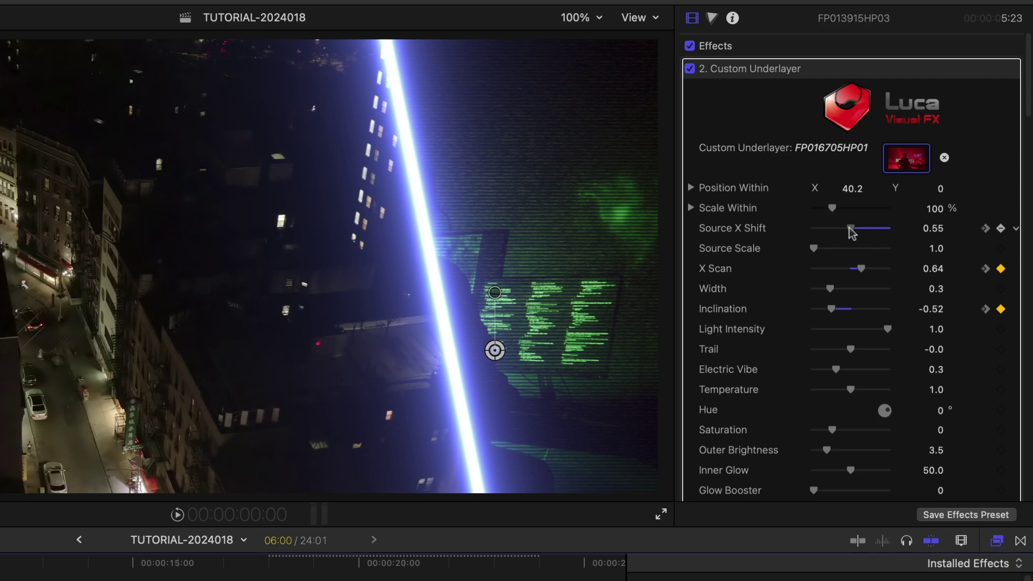
drag(851, 232, 925, 240)
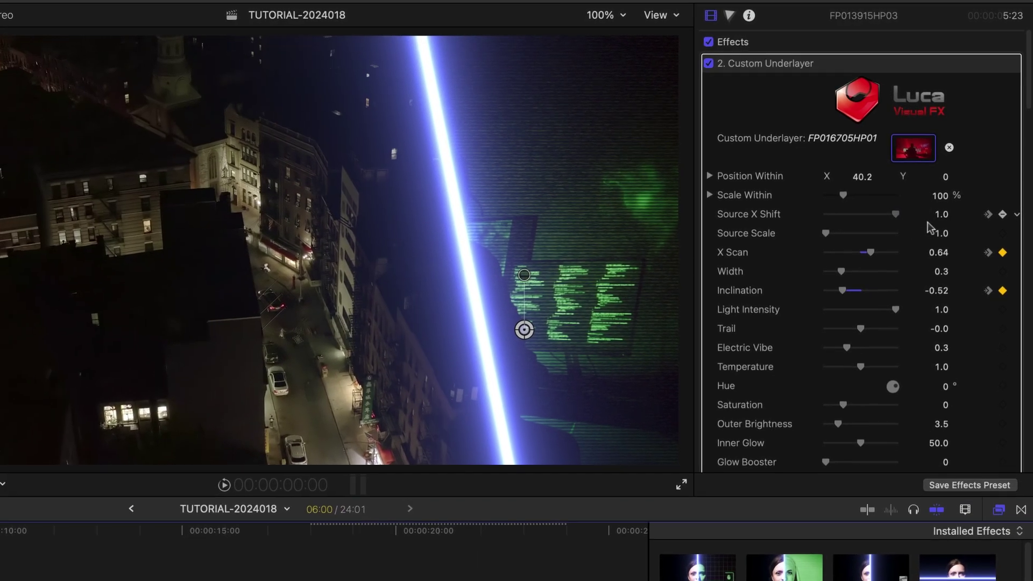
key(space)
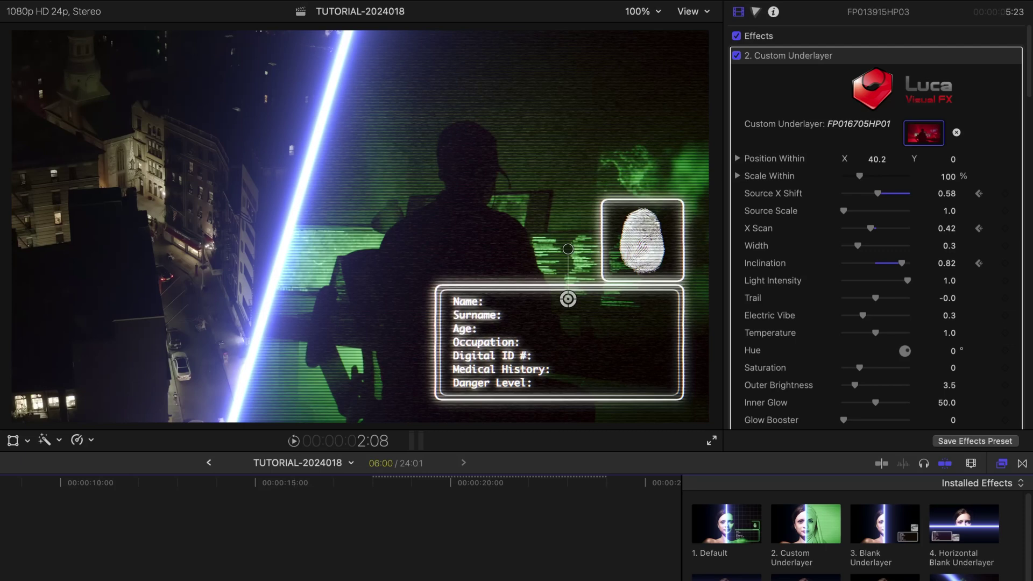
key(space)
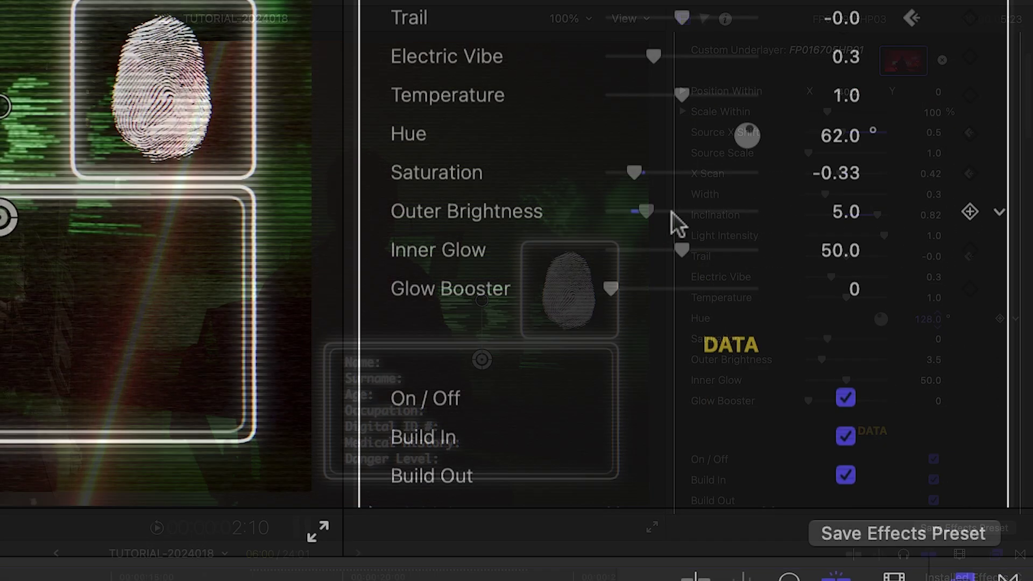
Raise the beam's Outer Brightness to 16, try a longer Trail, then undo it
drag(671, 212, 737, 213)
drag(737, 213, 725, 217)
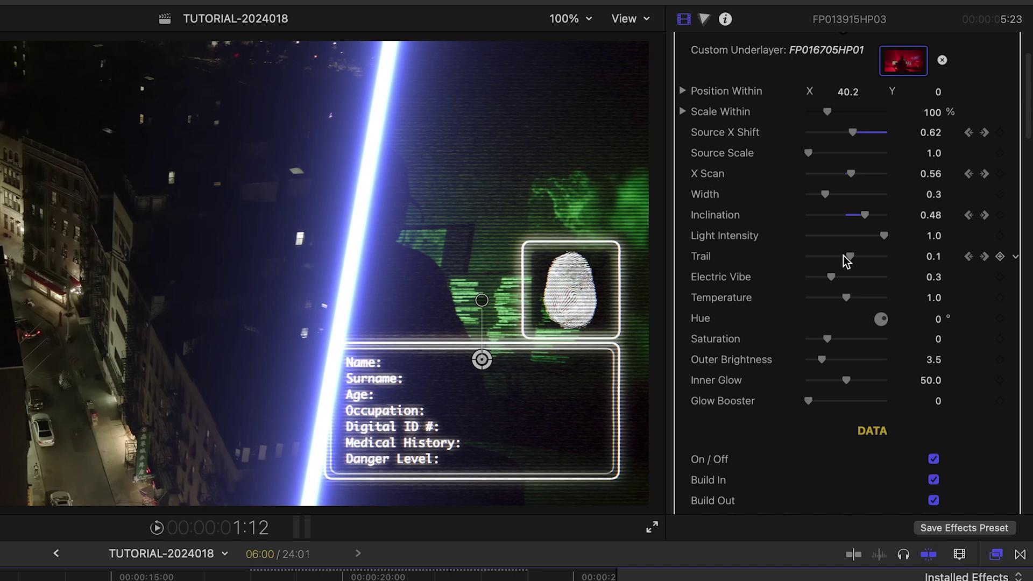
drag(844, 256, 873, 258)
key(super+z)
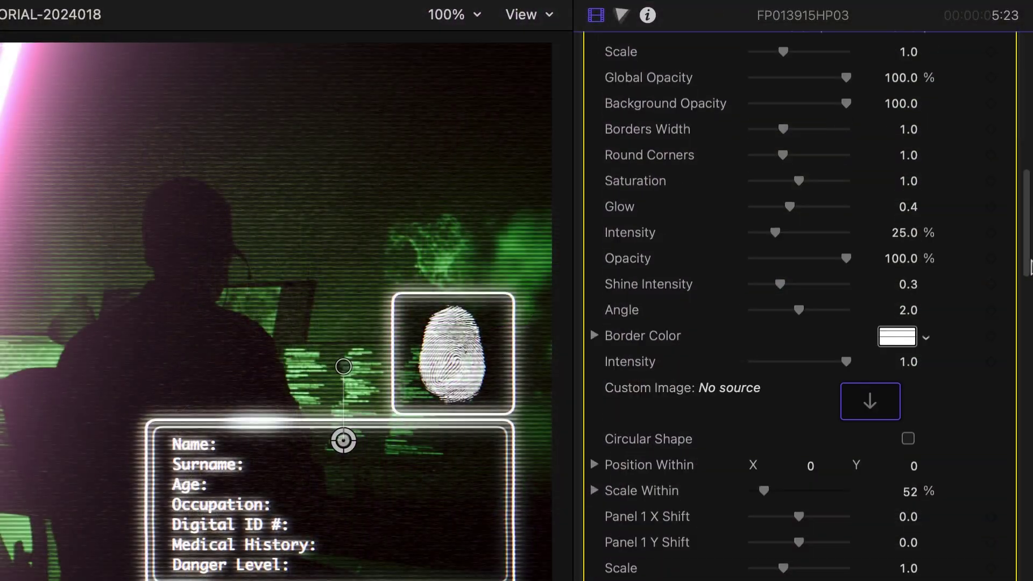
Set the data panel's Custom Image to the Soldier Picture clip
drag(1029, 266, 1025, 288)
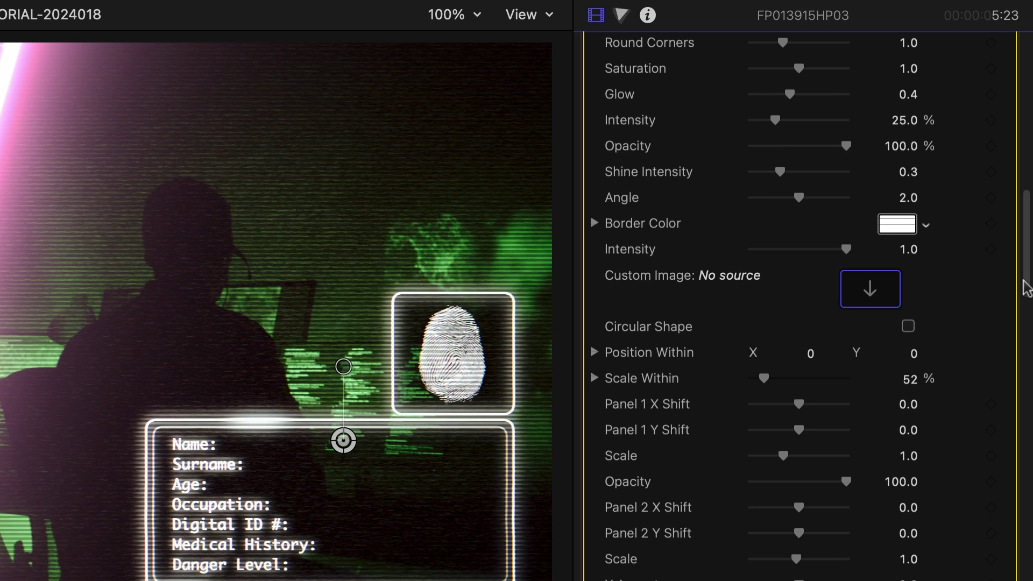
click(866, 291)
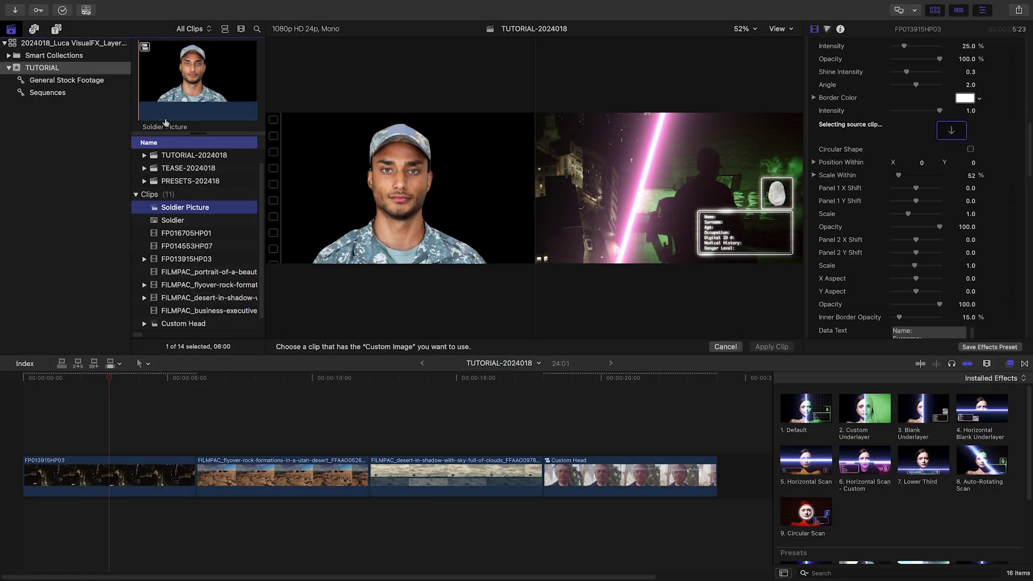
click(774, 346)
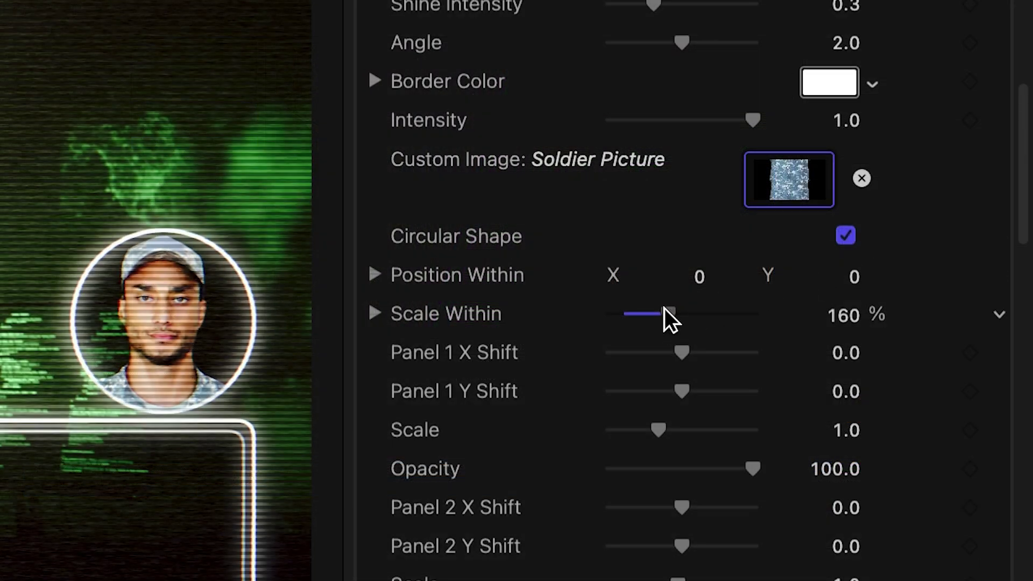
Scale the soldier photo to 151%, enable All Caps for the data text, and keep Panel 1 X Shift at 0
drag(660, 309, 663, 310)
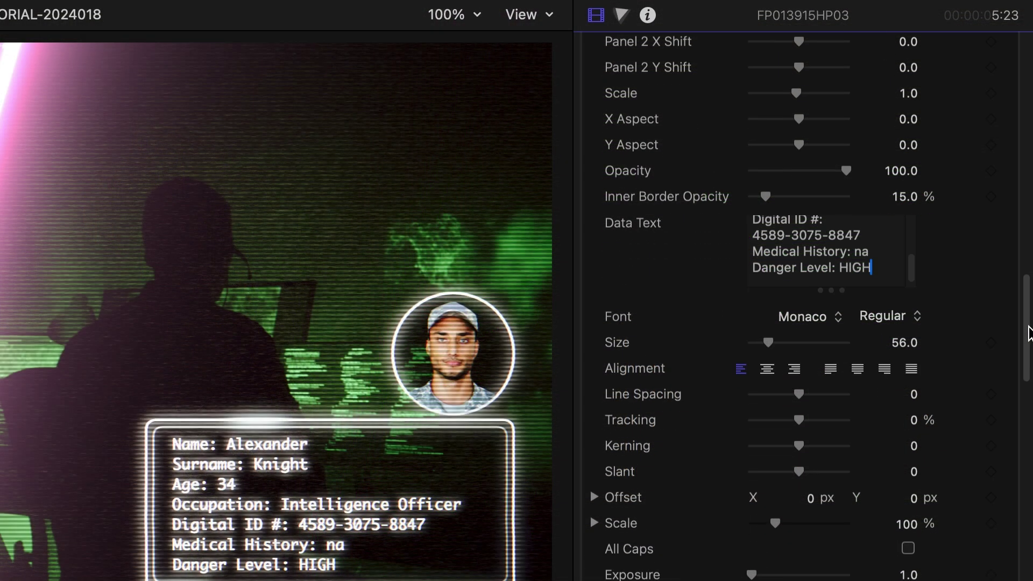
scroll(1029, 340, down, 2)
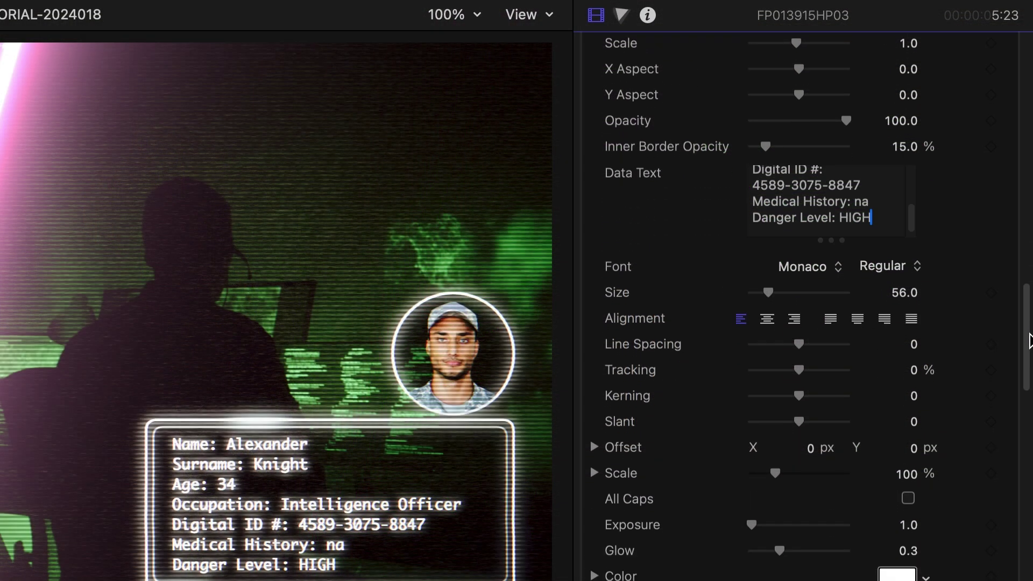
click(908, 499)
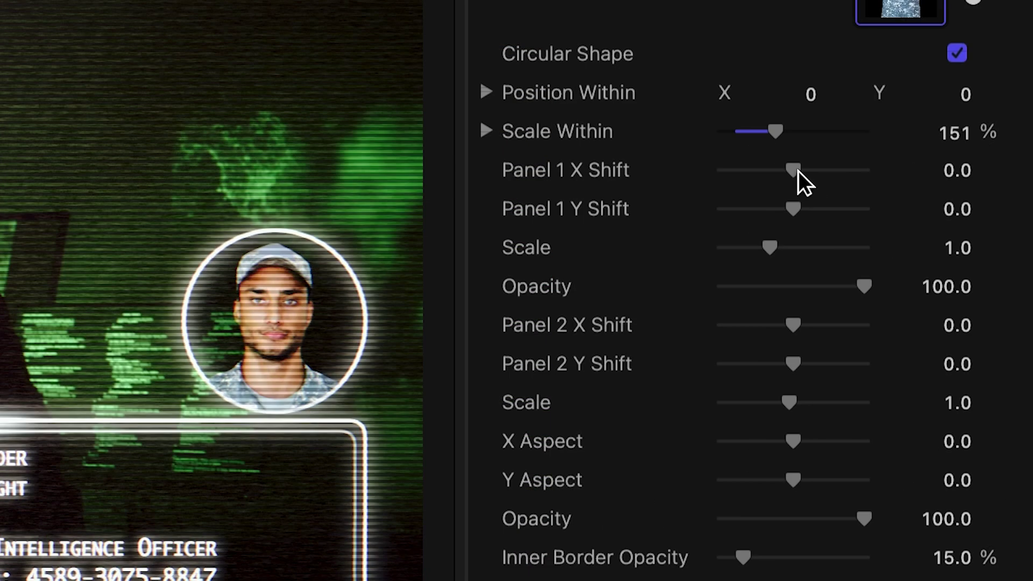
mouse_move(797, 171)
mouse_down()
mouse_move(776, 171)
mouse_move(811, 179)
mouse_move(799, 182)
mouse_up()
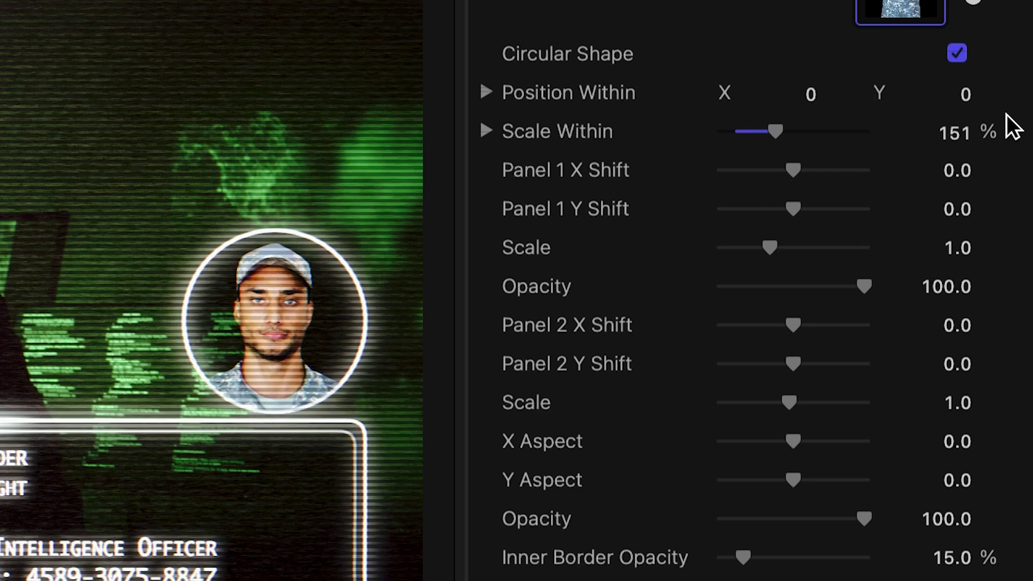
Lower the Underlayer Style Color Intensity from 1.0 to 0 to remove the green tint
drag(1027, 285, 1031, 429)
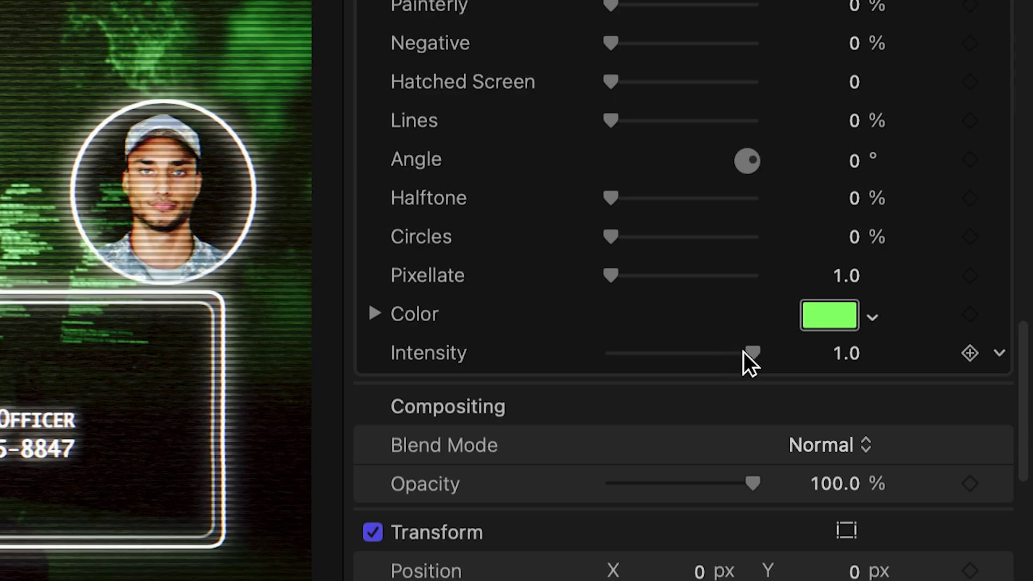
drag(746, 355, 413, 352)
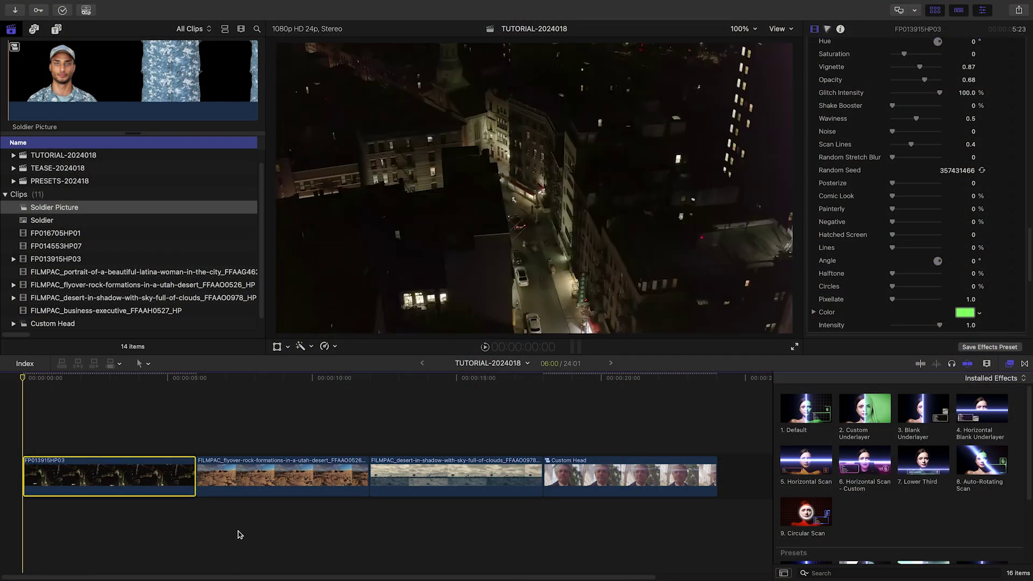
Play the night city clip from the start to watch the Layer Scan effect
key(space)
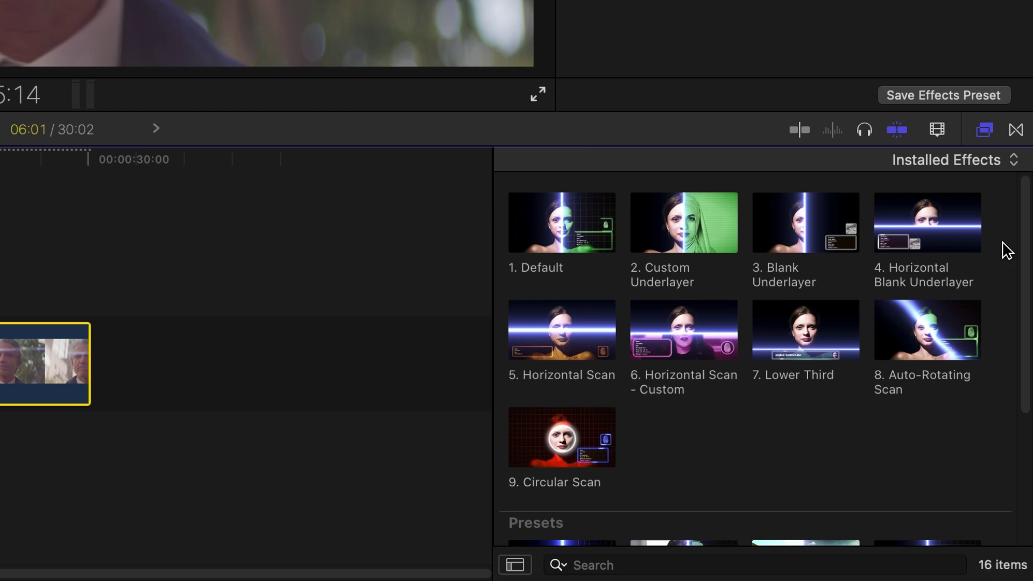
Apply the 10. Default - Data Border Styles preset to the desert flyover clip
drag(1024, 189, 1022, 449)
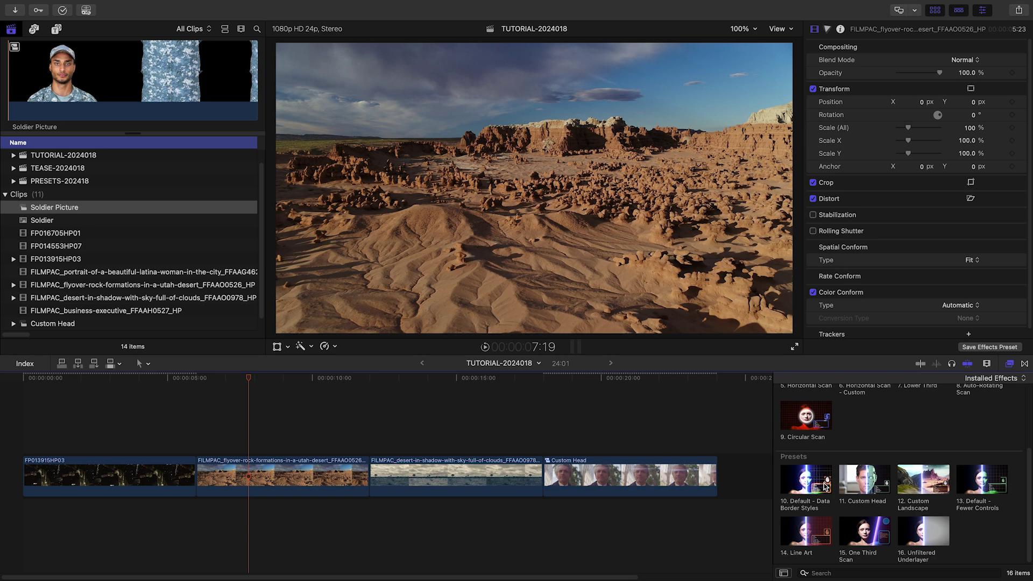
drag(285, 473, 284, 473)
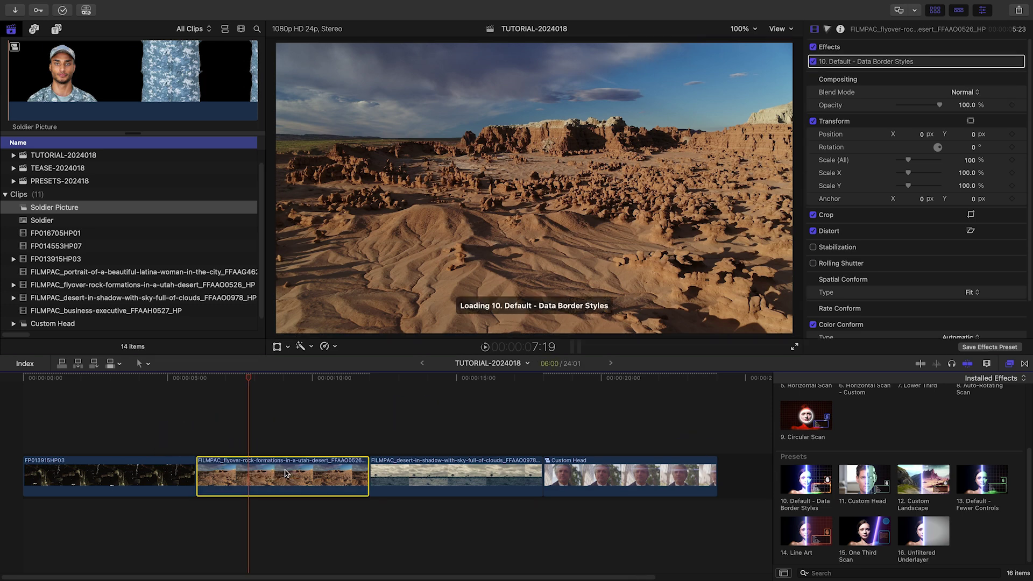